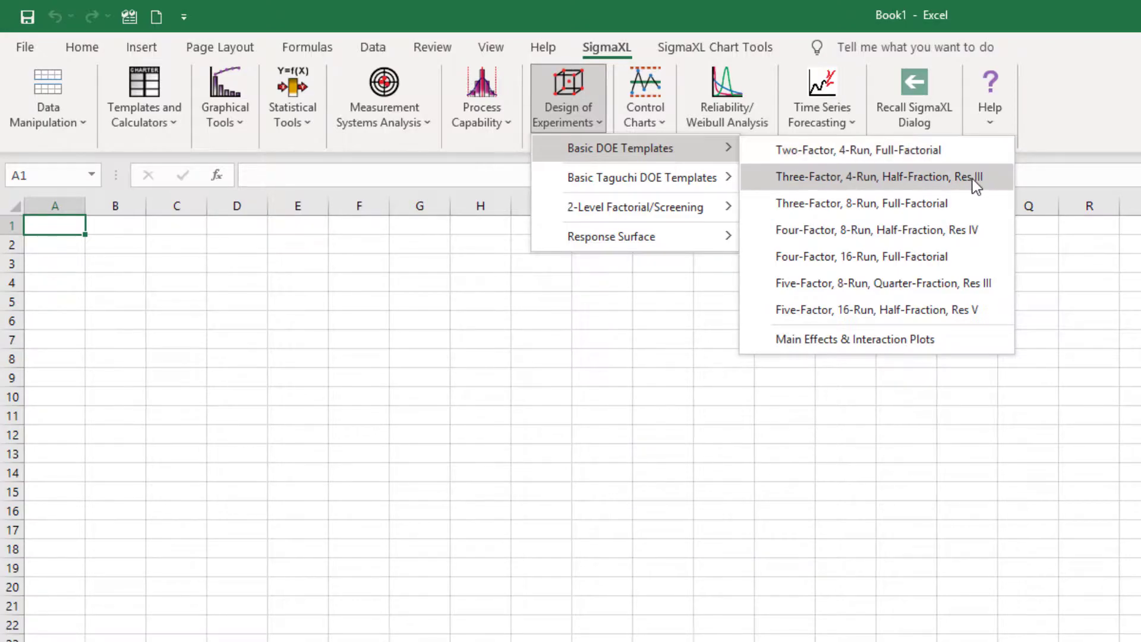
Generate SigmaXL's Three-Factor, 8-Run, Full-Factorial DOE template sheet.
left_click(981, 198)
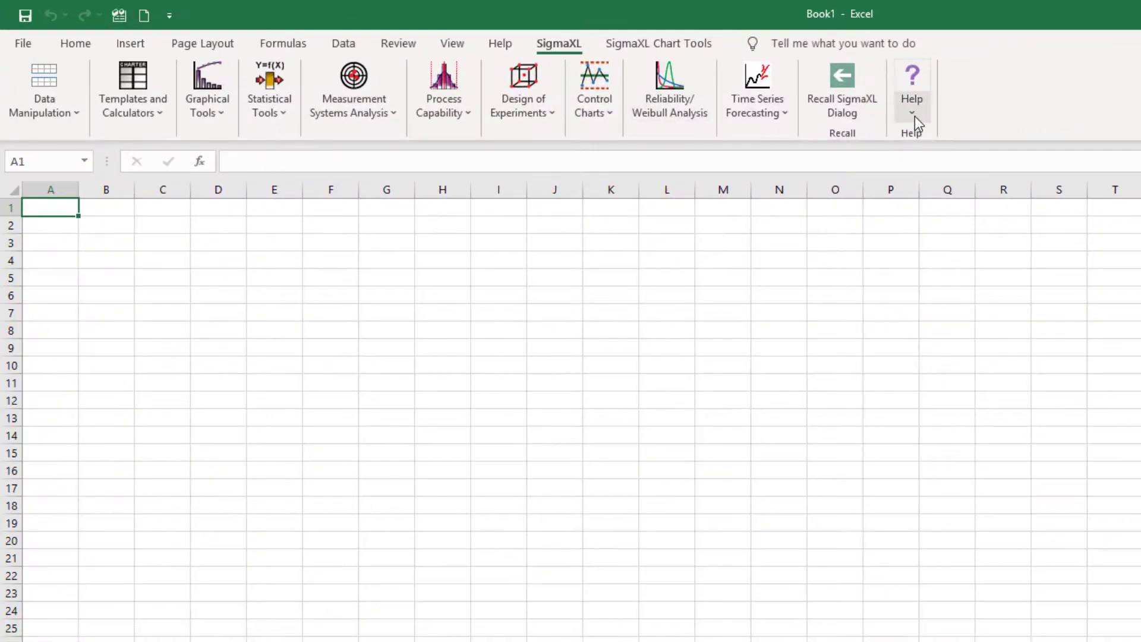
Open the DOE Example - Robust Cake.xlsx workbook from SigmaXL's Sample Data folder.
left_click(913, 116)
left_click(915, 383)
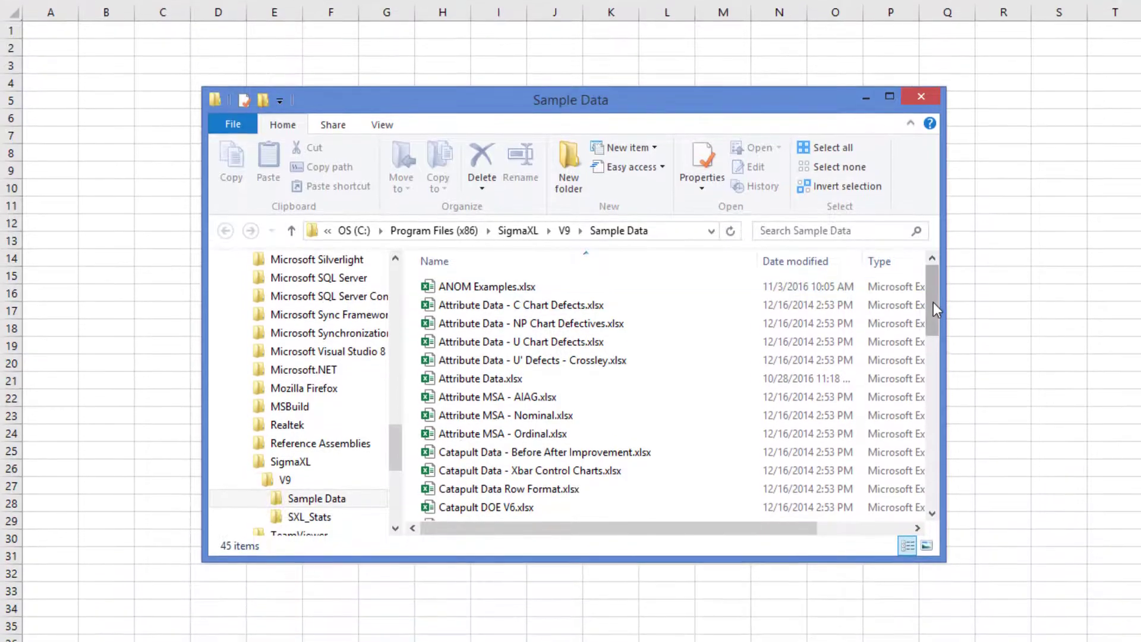
left_click_drag(940, 302, 943, 353)
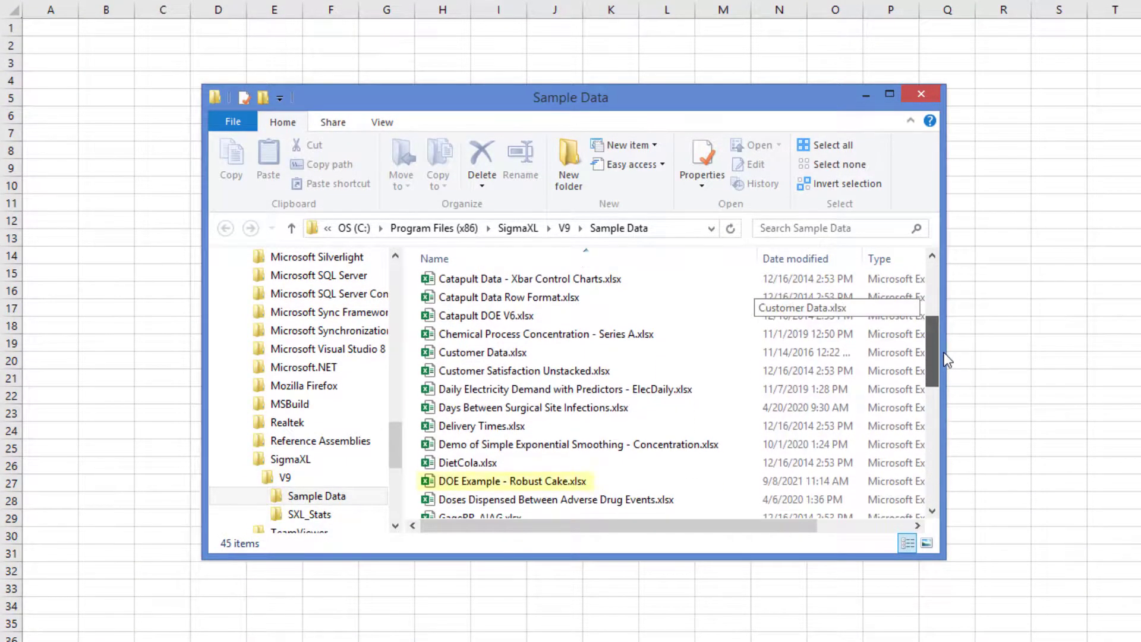
double_click(626, 483)
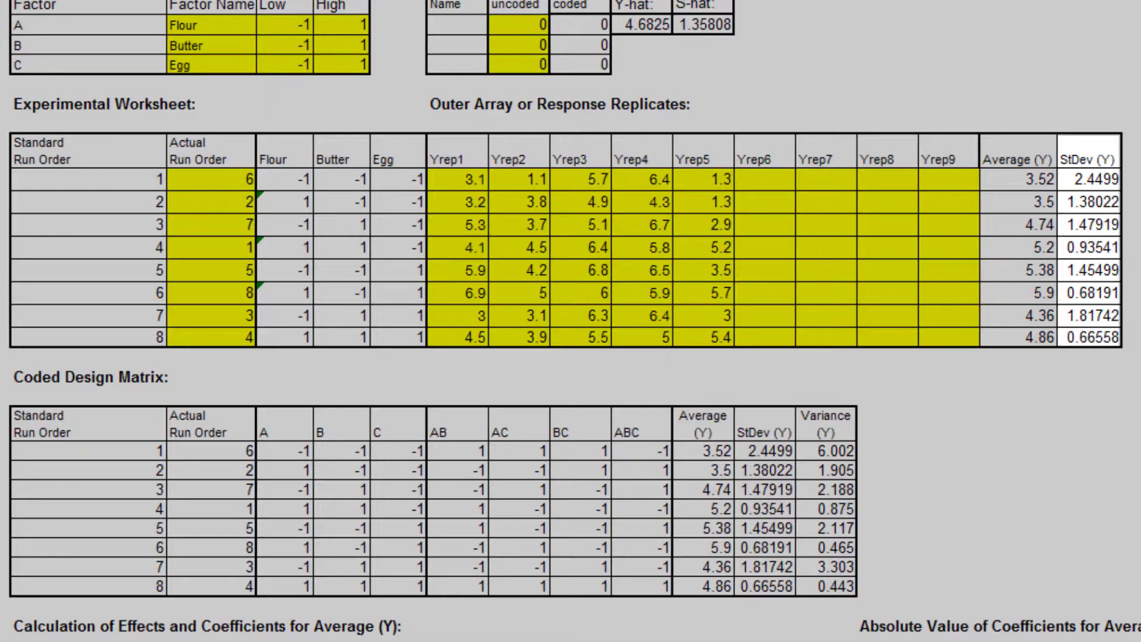
scroll(570, 320, "down", 15)
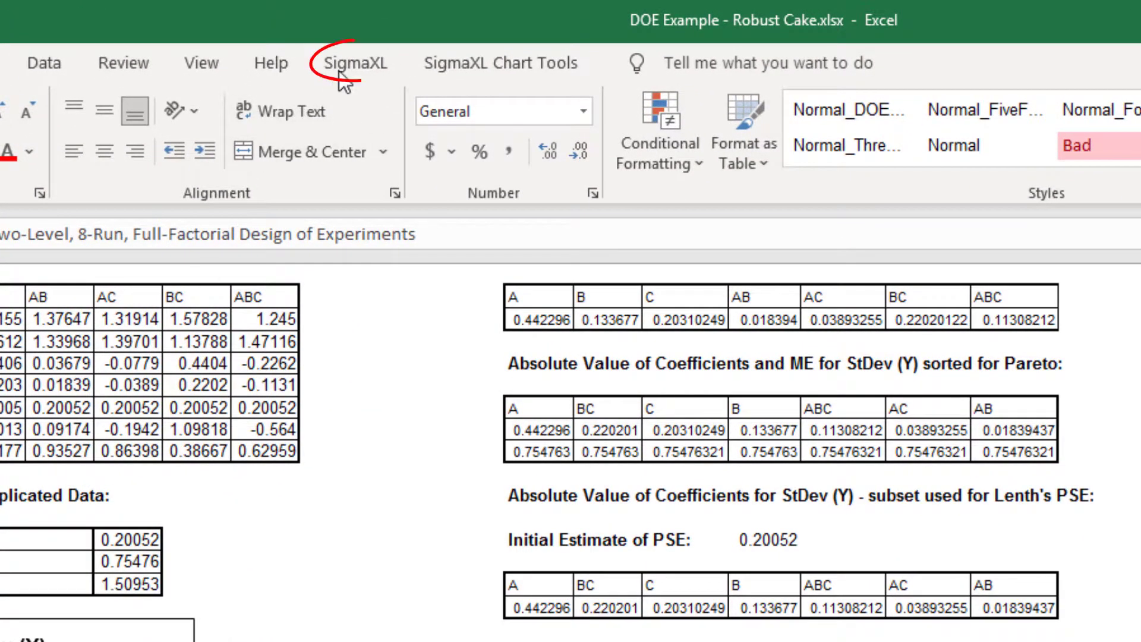
Generate SigmaXL main effects and interaction plots for the Average (Y) and StDev (Y) taste scores.
left_click(343, 70)
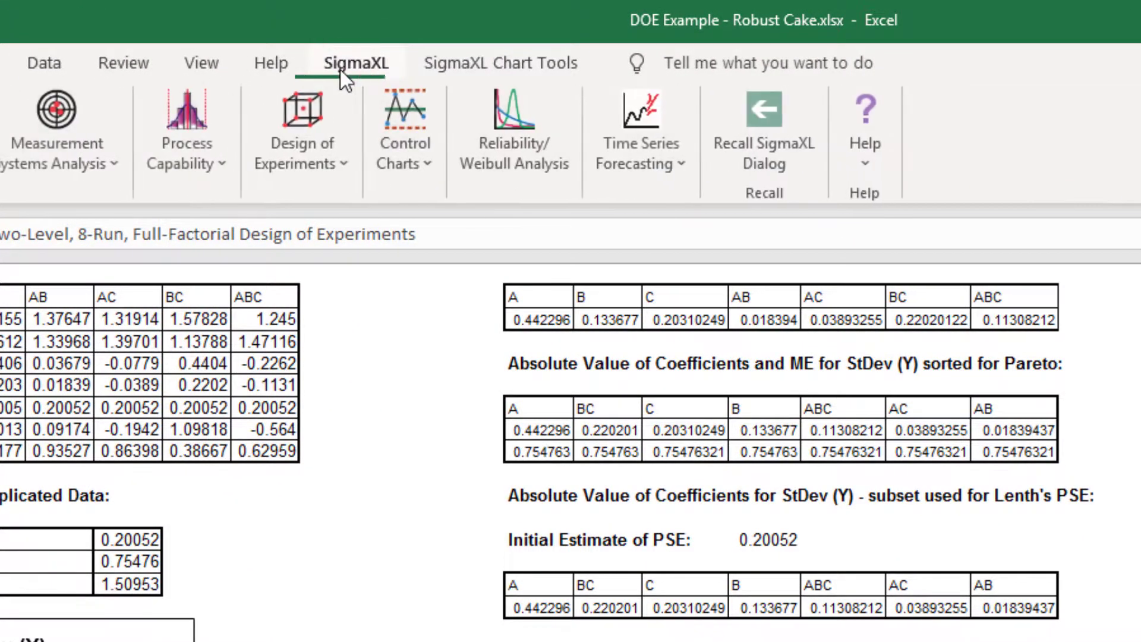
left_click(323, 149)
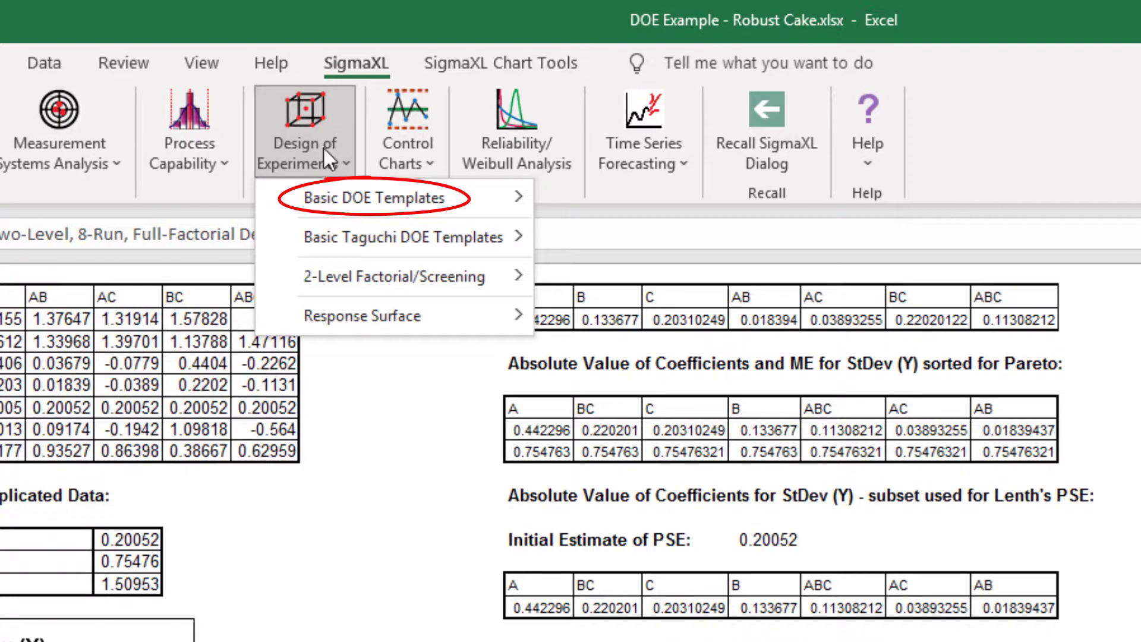
mouse_move(384, 185)
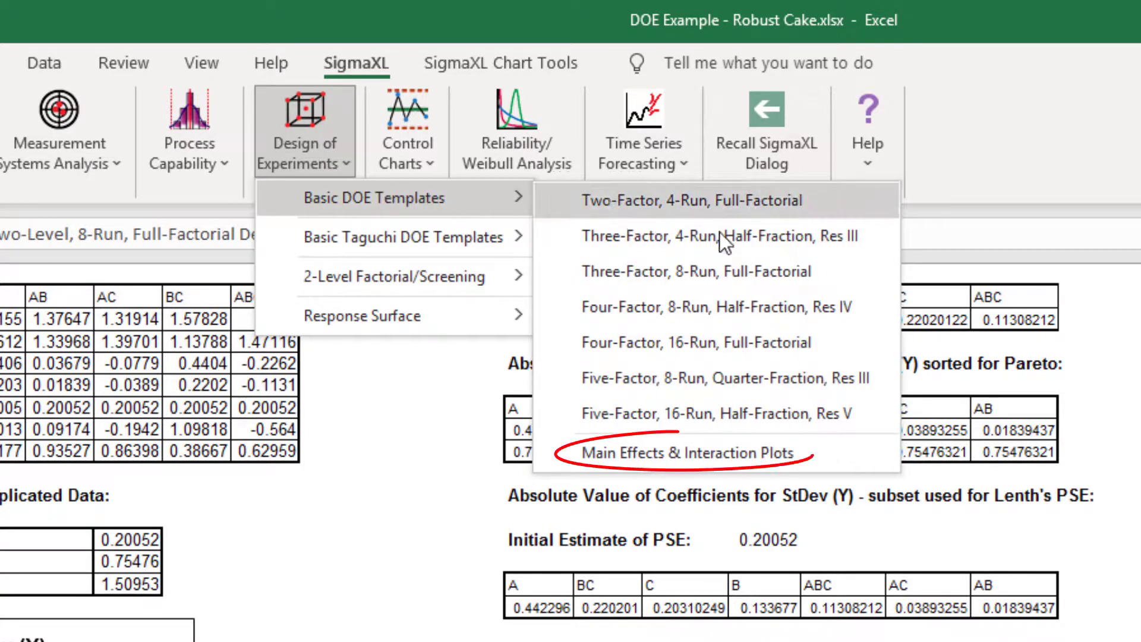
left_click(764, 455)
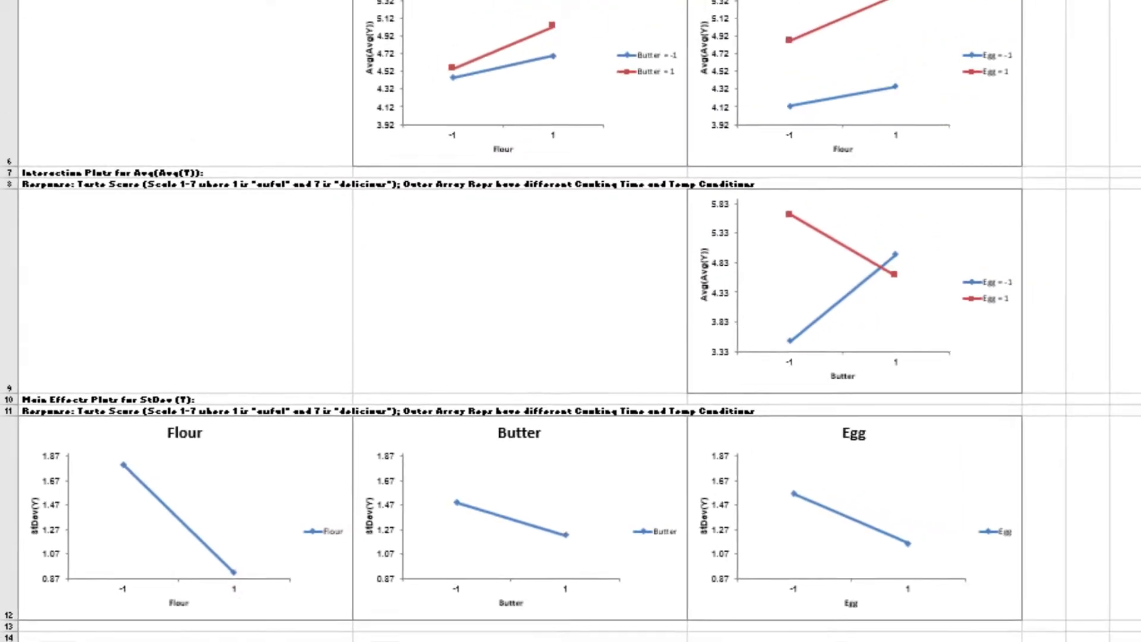
scroll(511, 445, "up", 3)
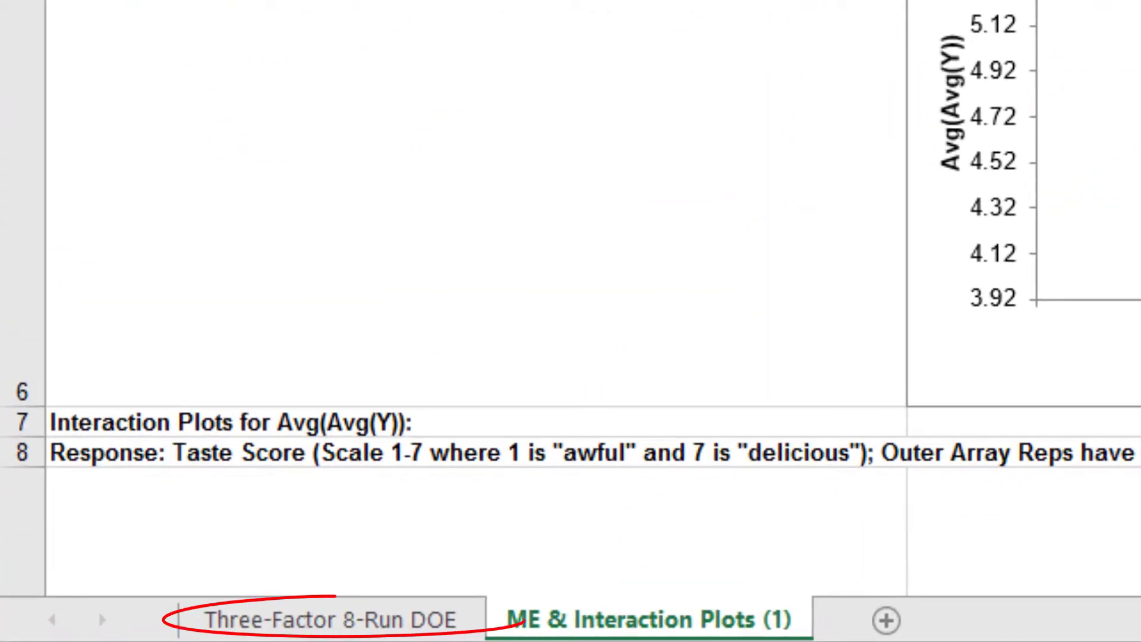
On the Three-Factor 8-Run DOE sheet, enter uncoded settings Flour 1, Butter -1, Egg 1.
left_click(364, 635)
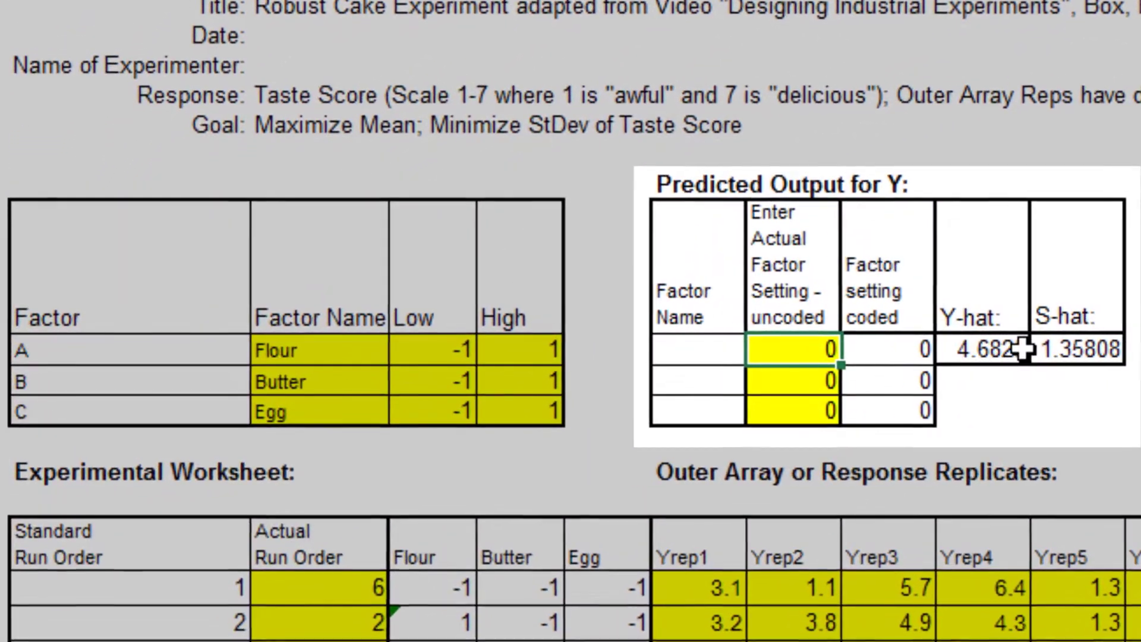
type("1")
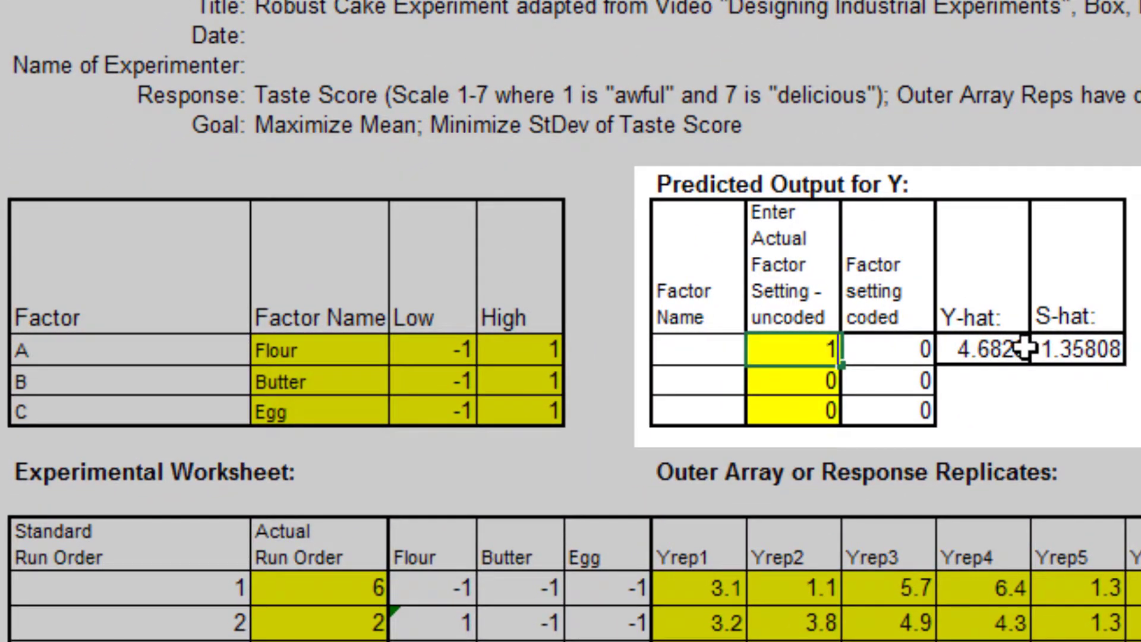
key("Return")
type("-1")
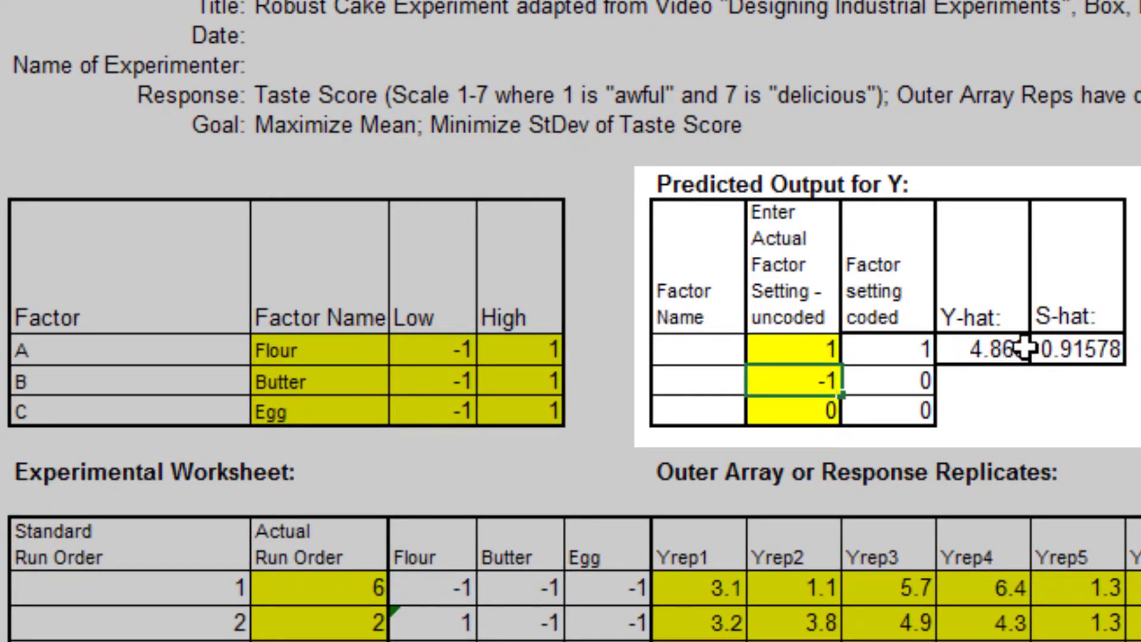
key("Return")
type("1")
key("Return")
key("Up")
key("Right")
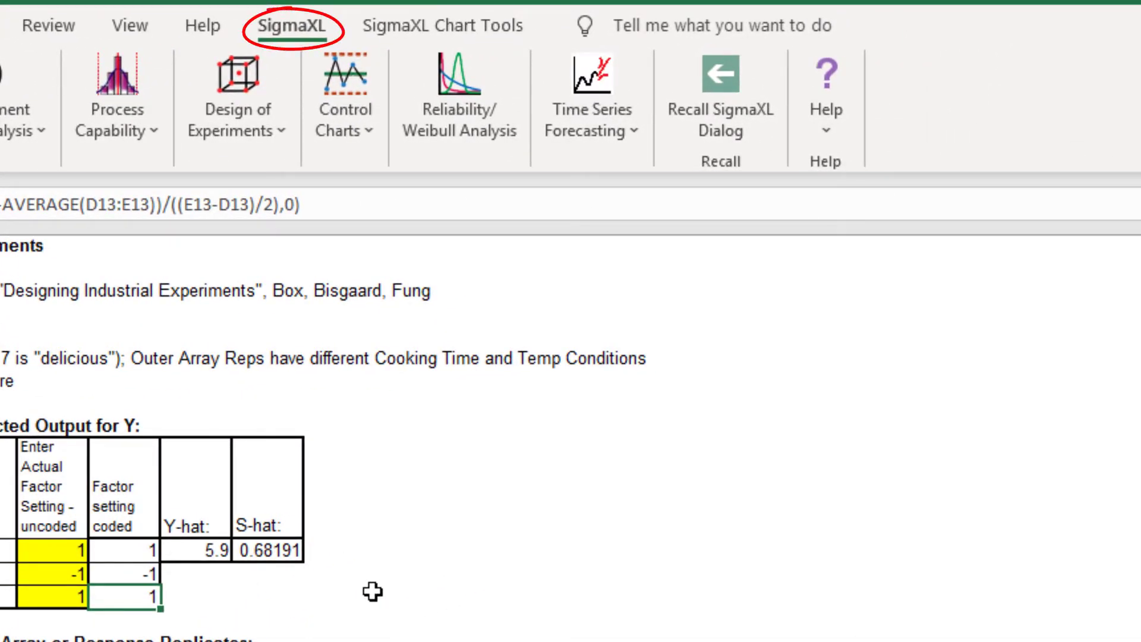
Unprotect the worksheet and select the coded design matrix from A to Variance.
left_click(819, 128)
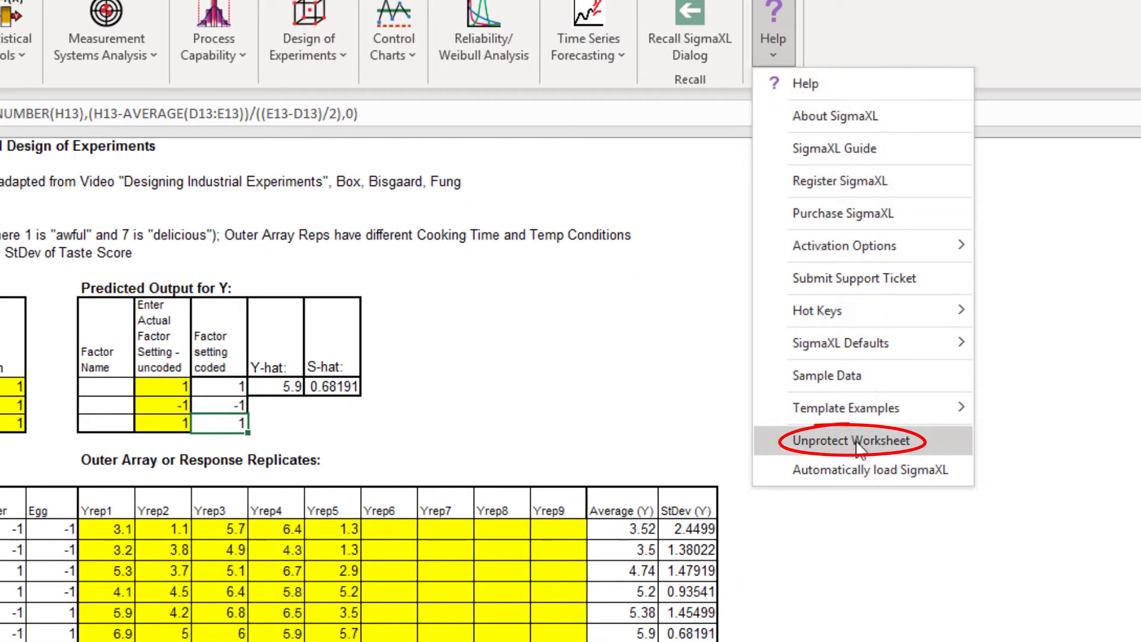
left_click(909, 582)
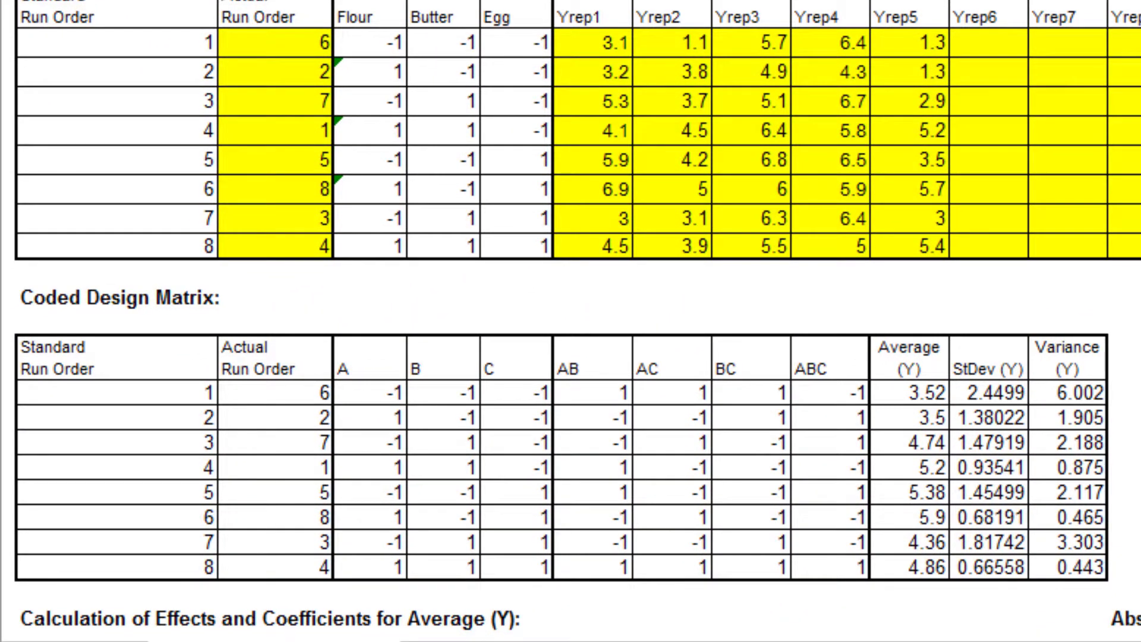
left_click(380, 364)
left_click_drag(380, 365, 1078, 566)
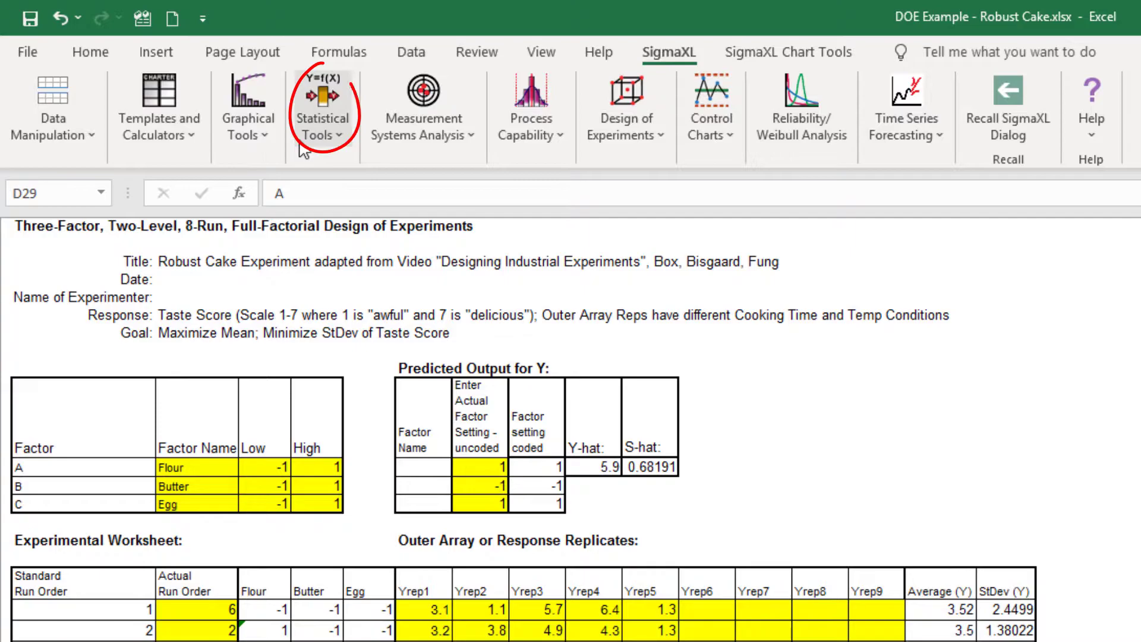
Start a SigmaXL Multiple Regression on the selected data range.
left_click(322, 119)
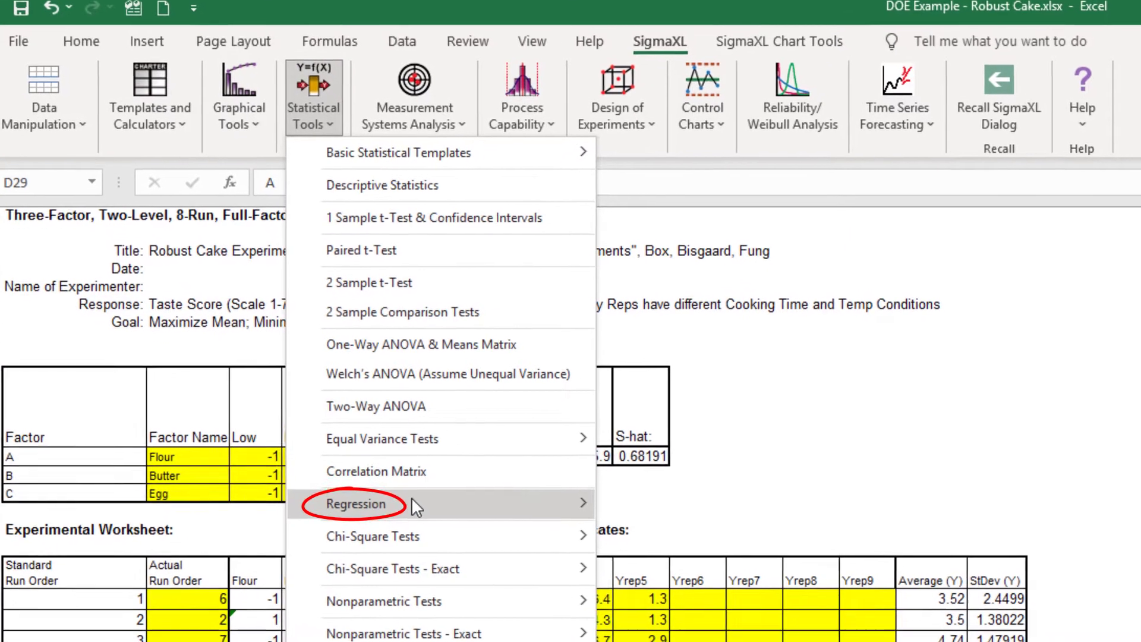
mouse_move(410, 515)
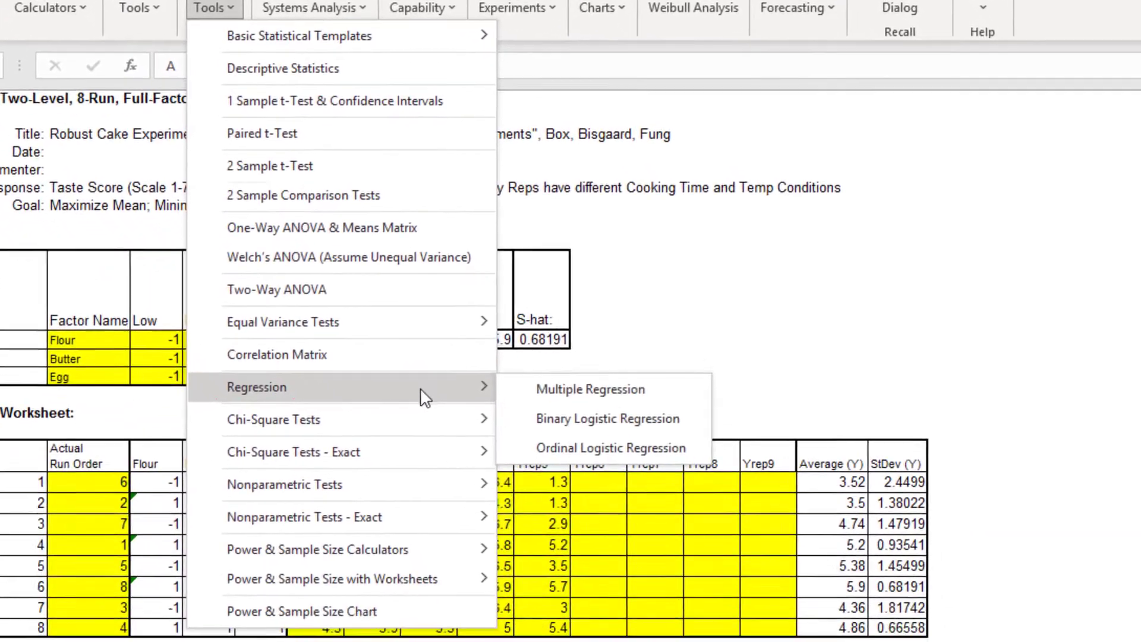
left_click(521, 359)
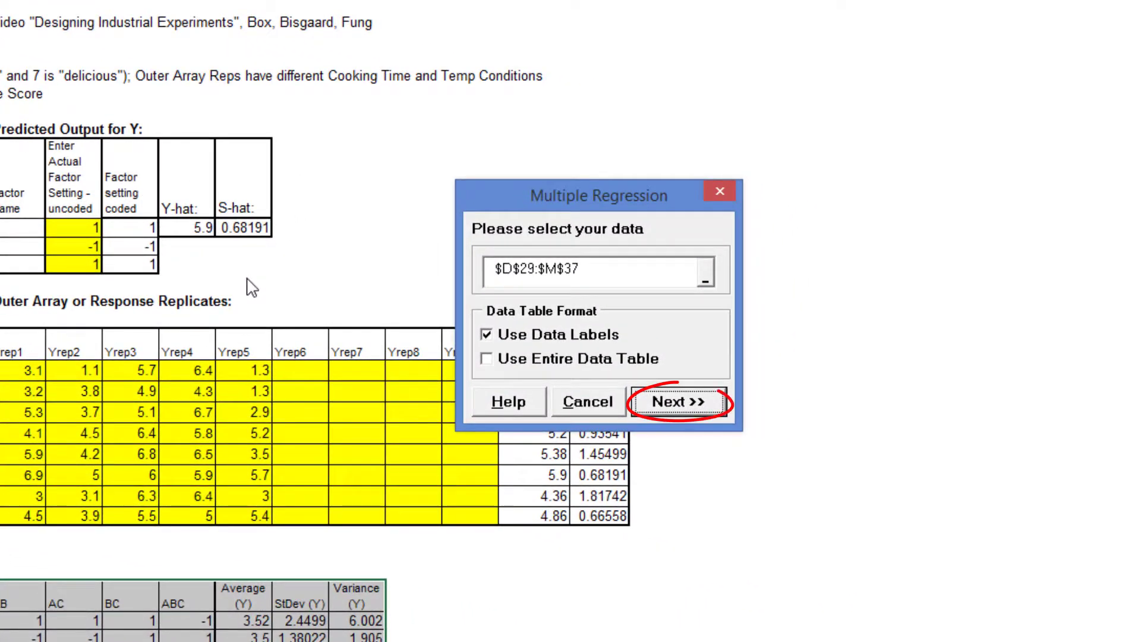
left_click(675, 404)
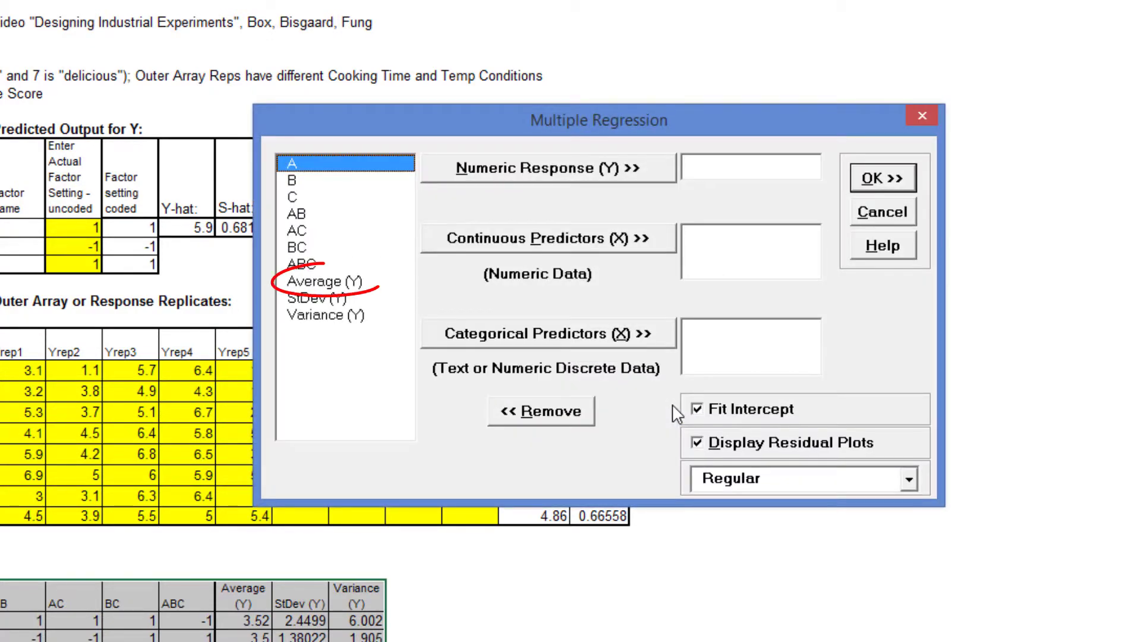
Set Average (Y) as numeric response and B, C, BC as continuous predictors.
left_click(337, 284)
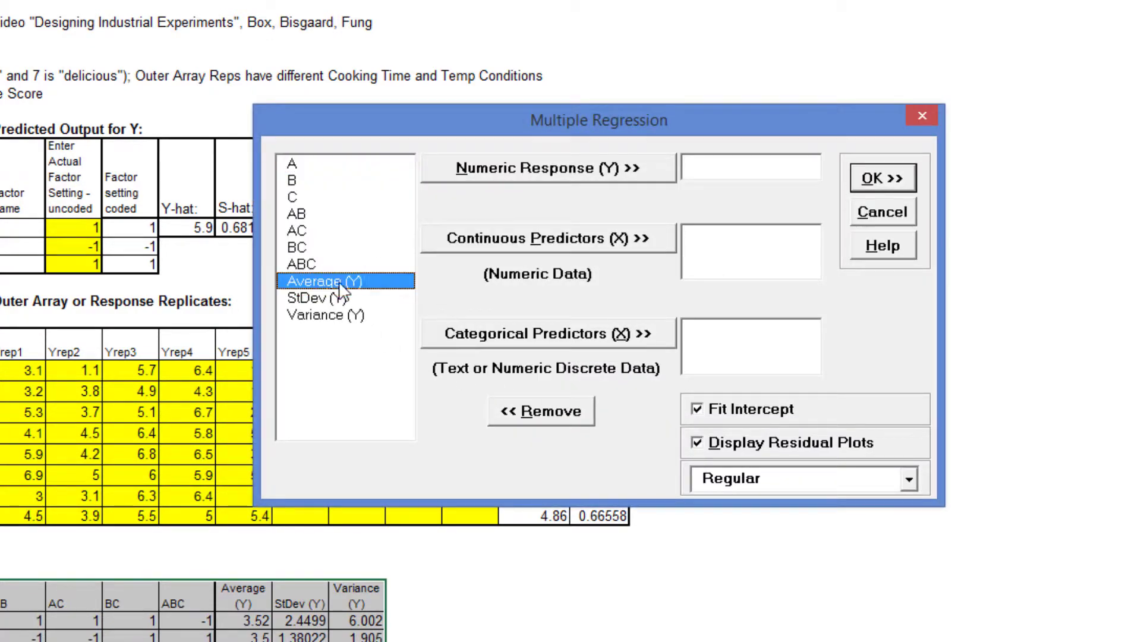
left_click(532, 181)
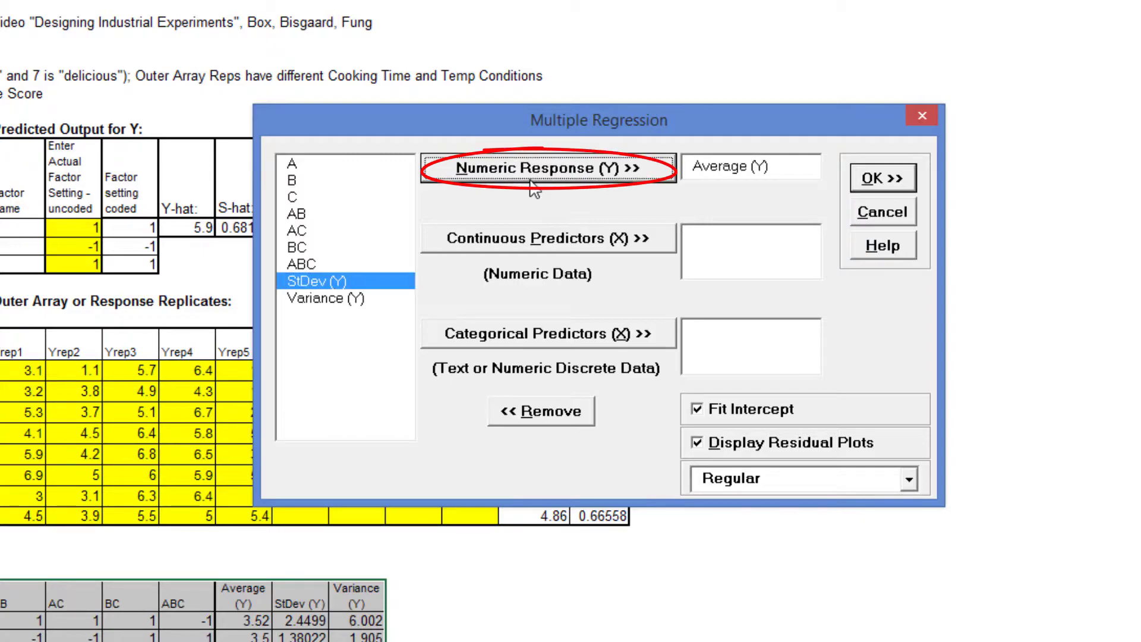
left_click(326, 182)
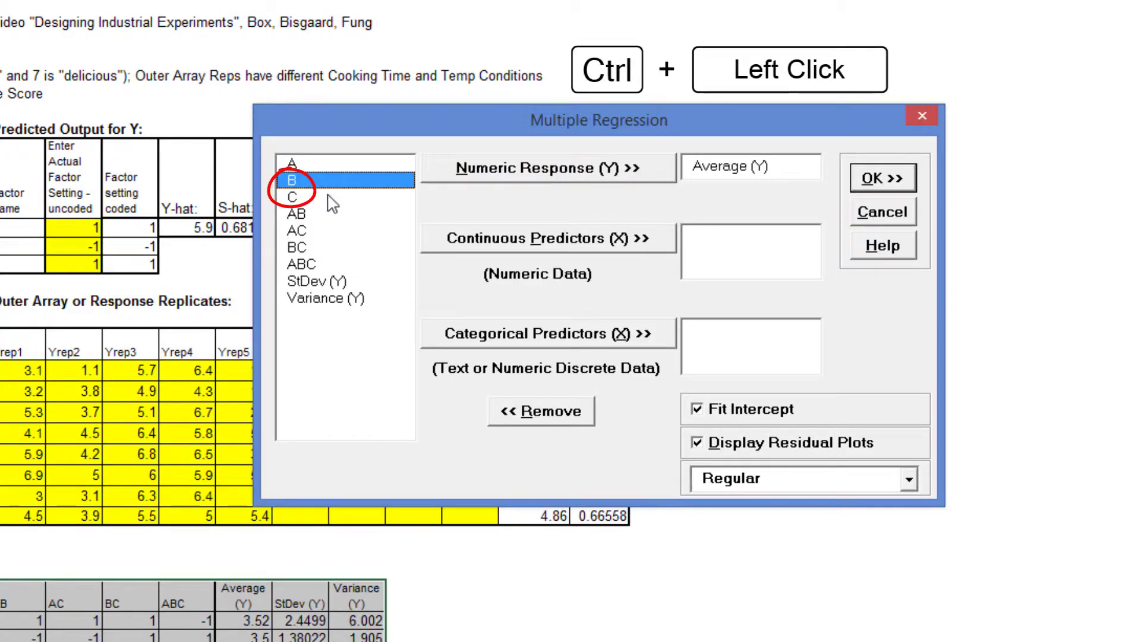
left_click(329, 200, "ctrl")
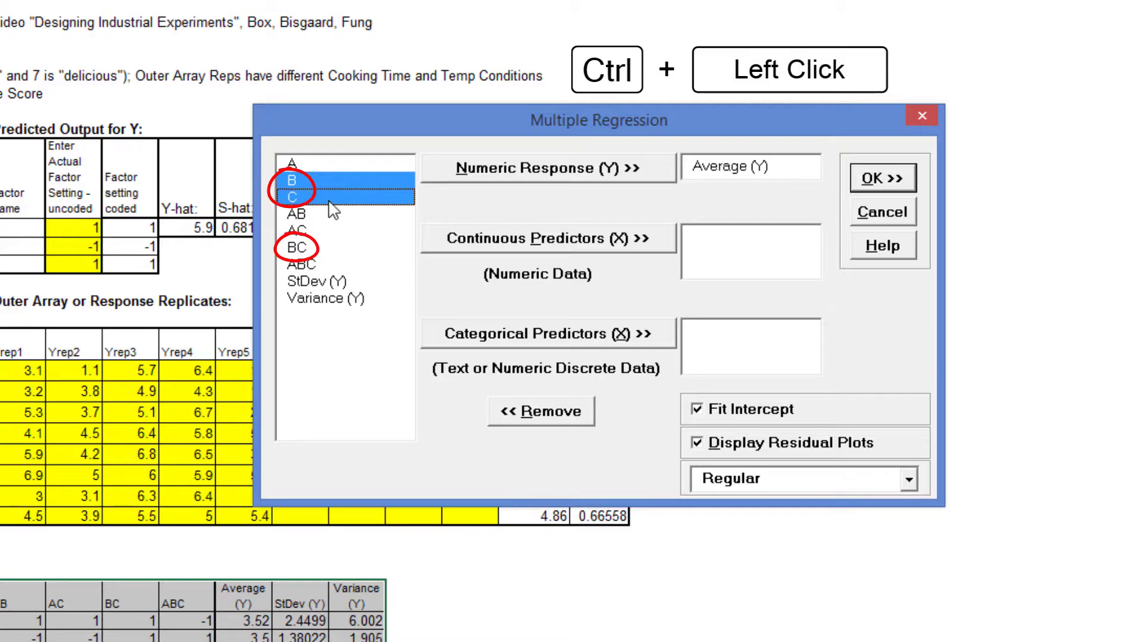
left_click(337, 248, "ctrl")
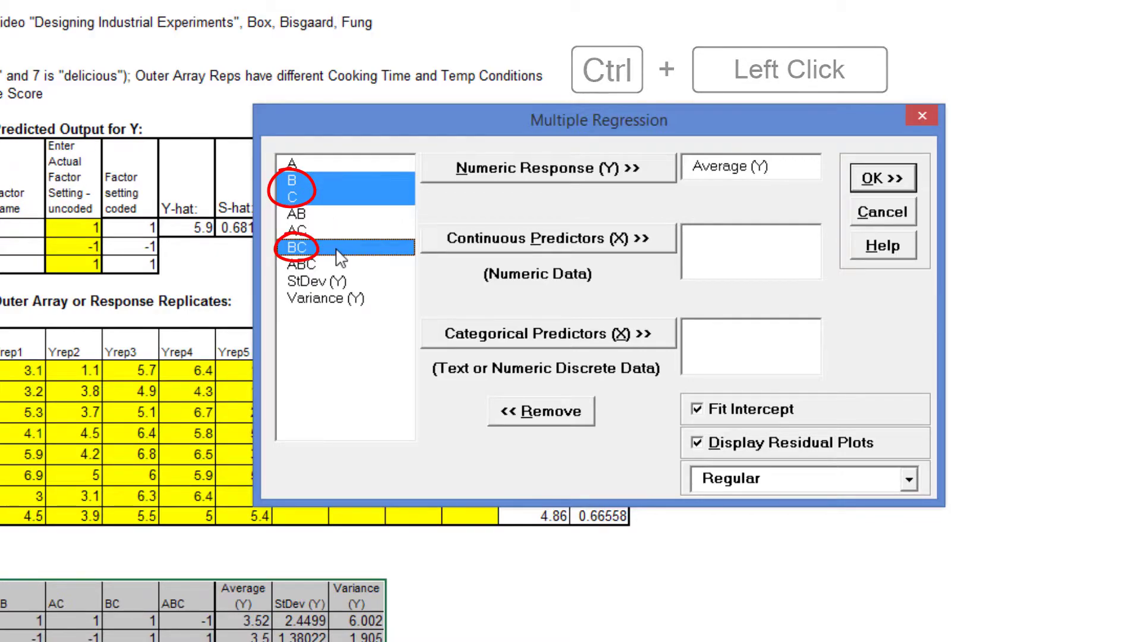
left_click(543, 241)
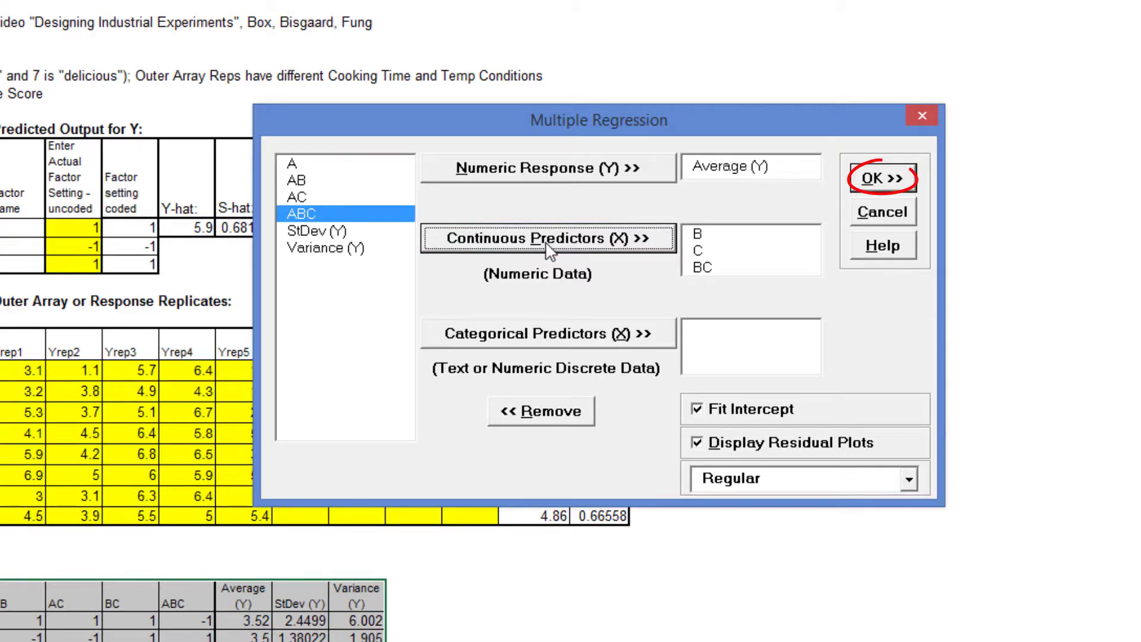
Run the Average (Y) regression, giving R-Square 92.85% with C and BC significant.
left_click(890, 176)
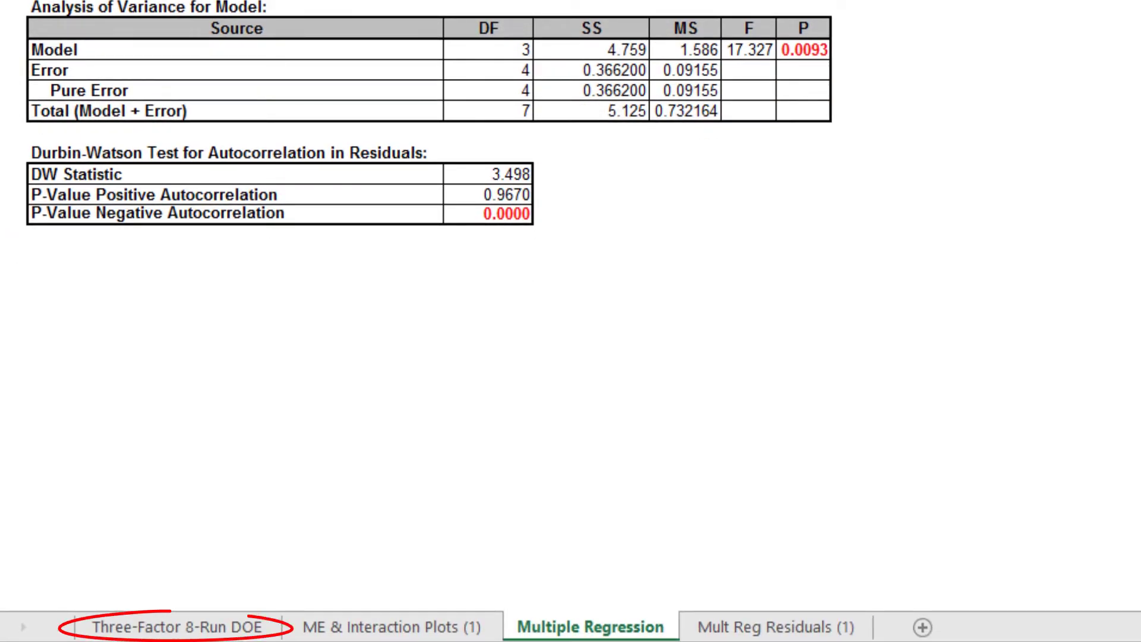
Back on the Three-Factor 8-Run DOE sheet, start a new Multiple Regression on the data range.
left_click(176, 632)
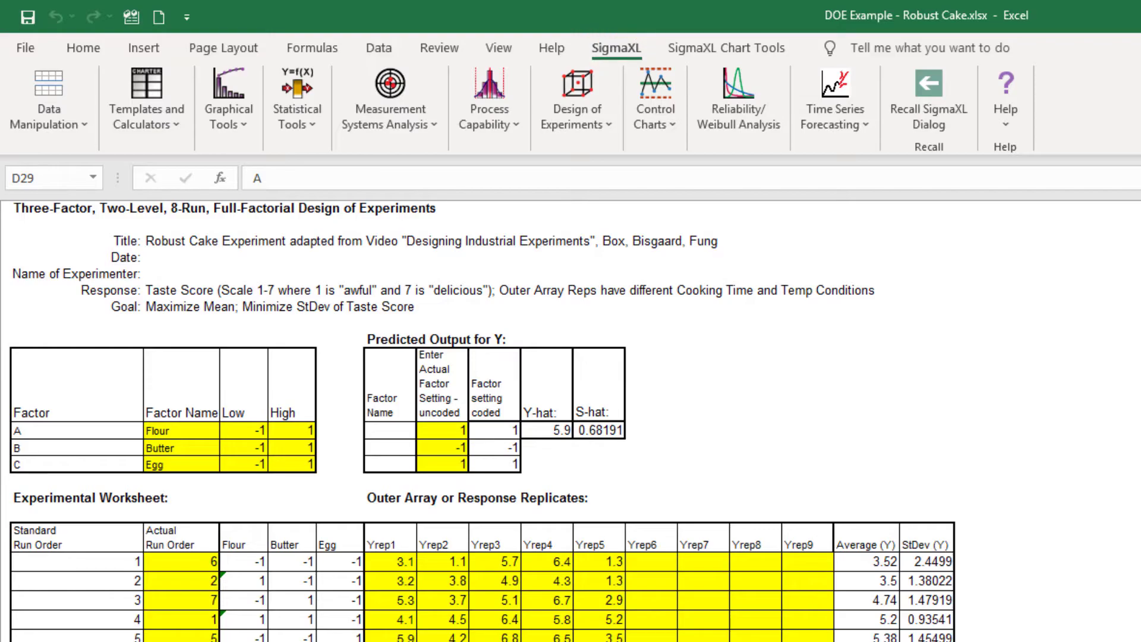
left_click(290, 121)
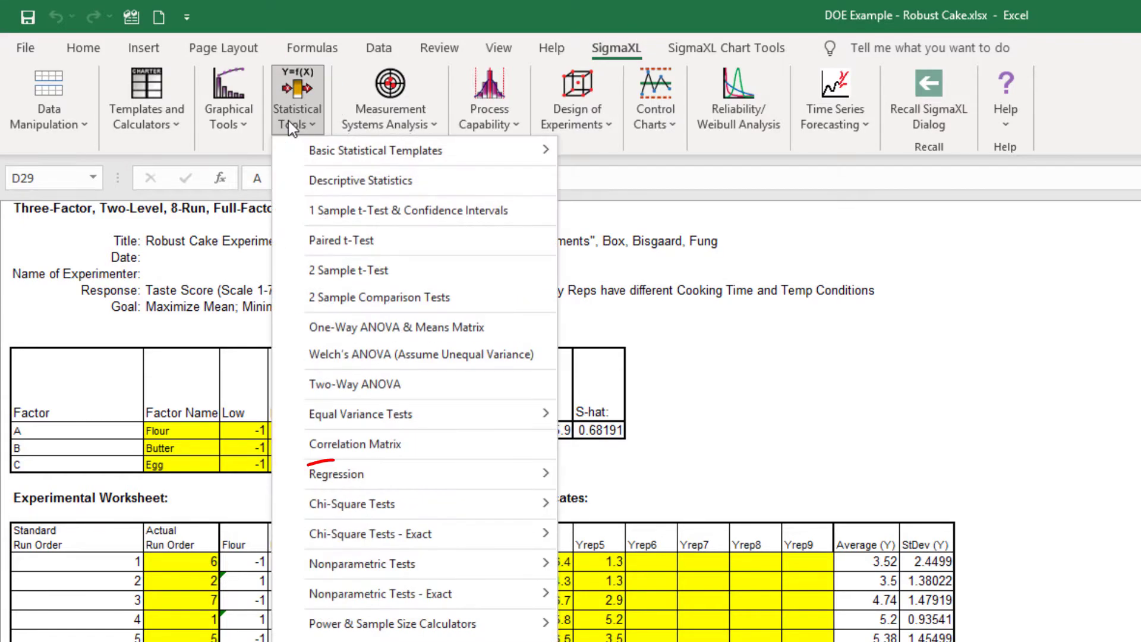
mouse_move(355, 478)
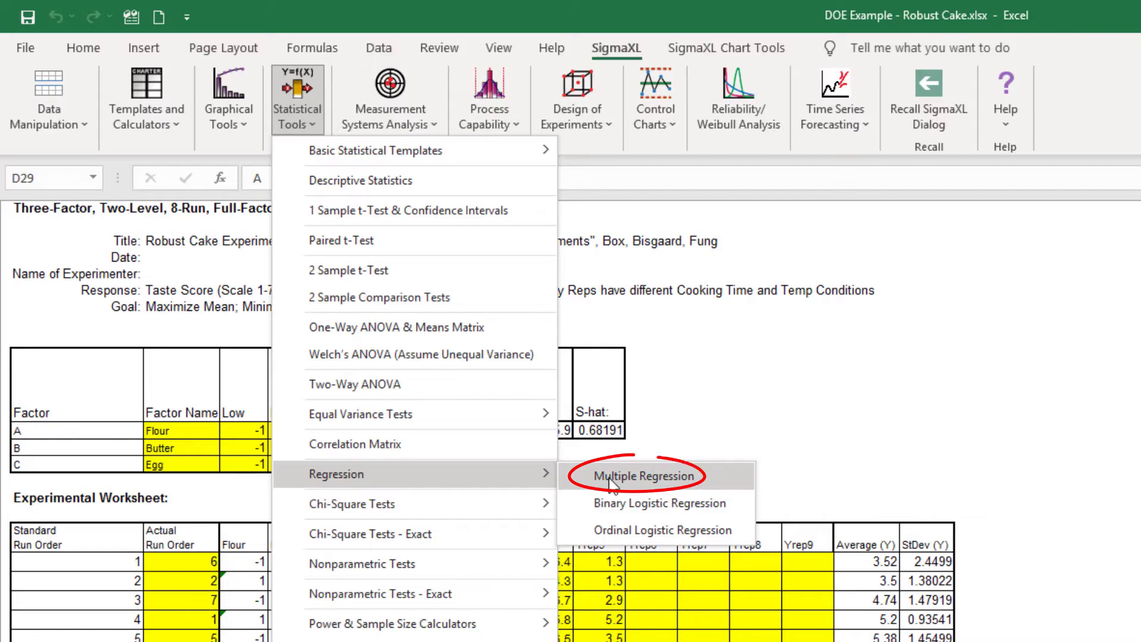
left_click(621, 475)
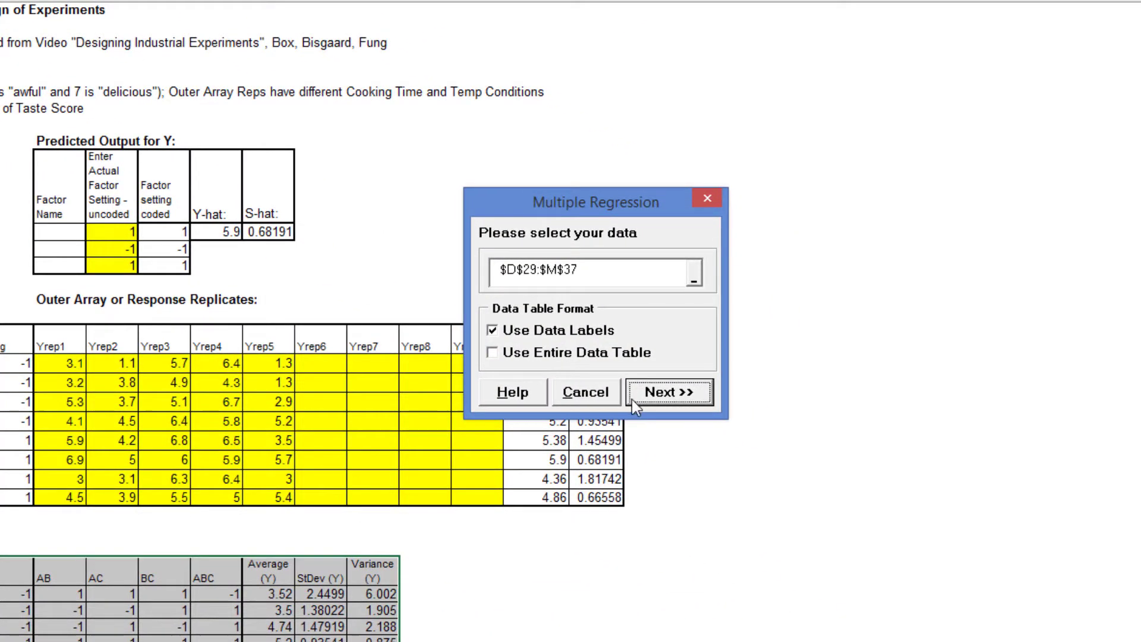
left_click(650, 386)
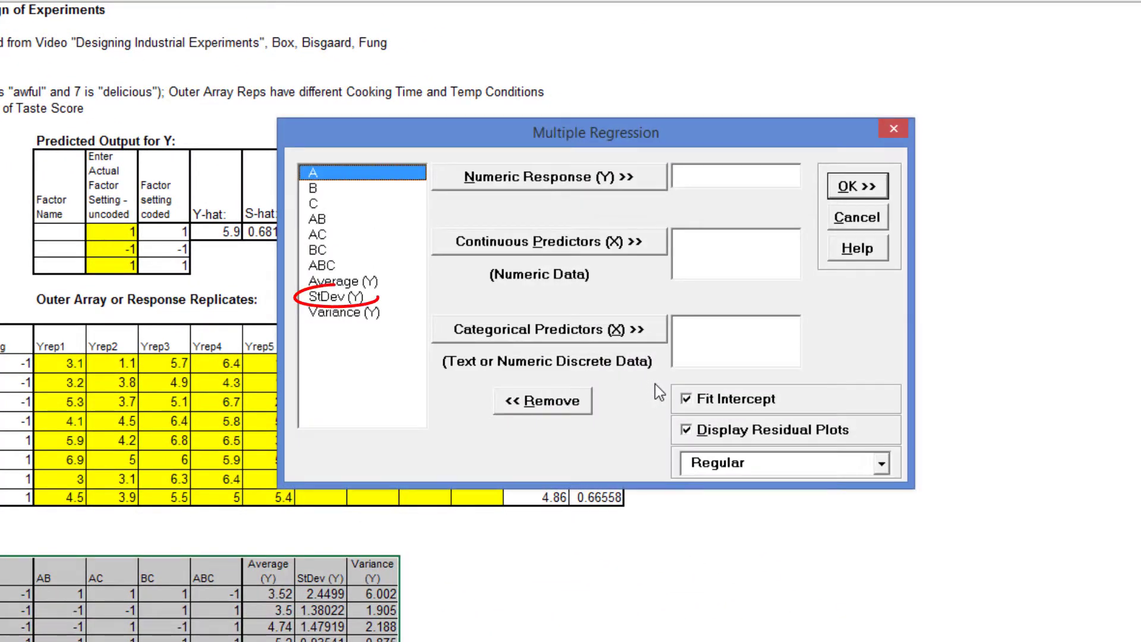
Make StDev (Y) the numeric response with A as the only continuous predictor.
left_click(336, 296)
left_click(502, 178)
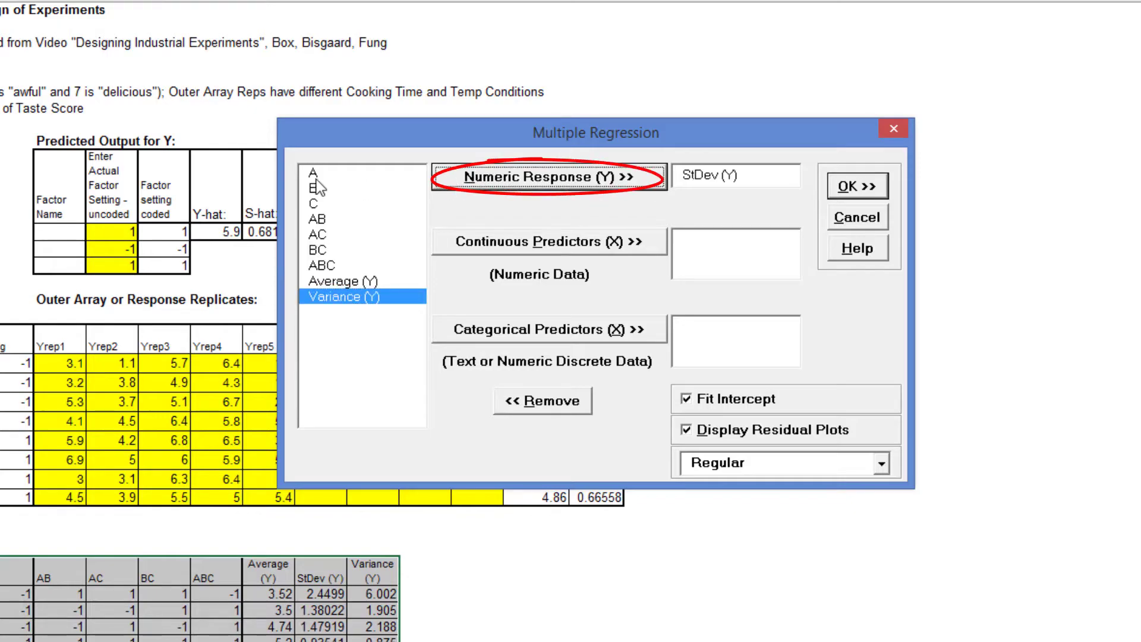
left_click(314, 173)
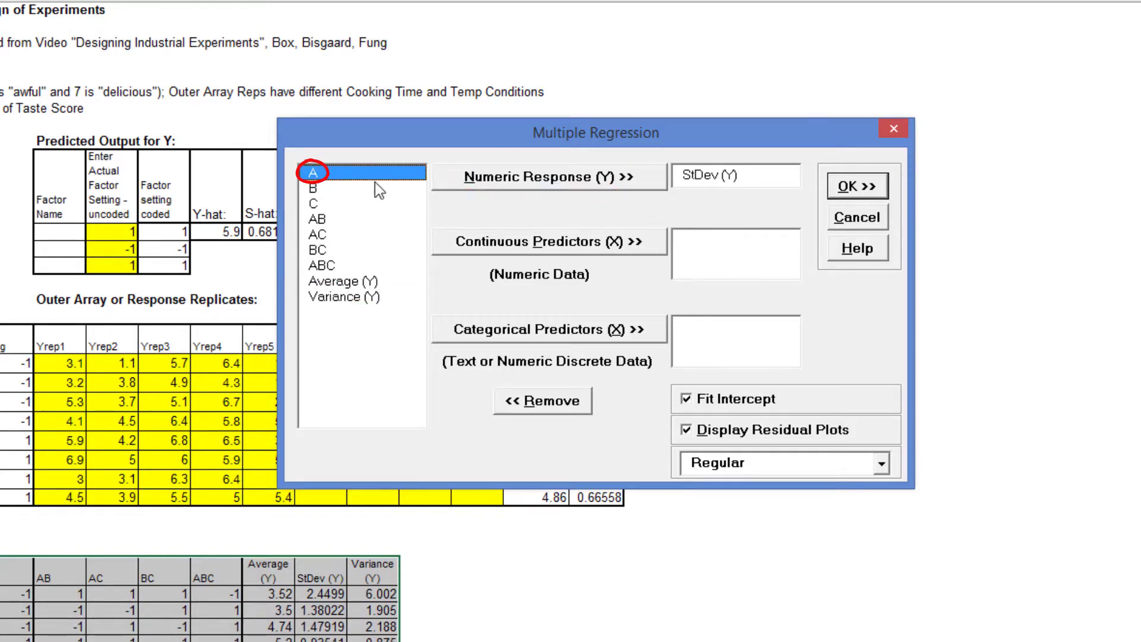
left_click(591, 246)
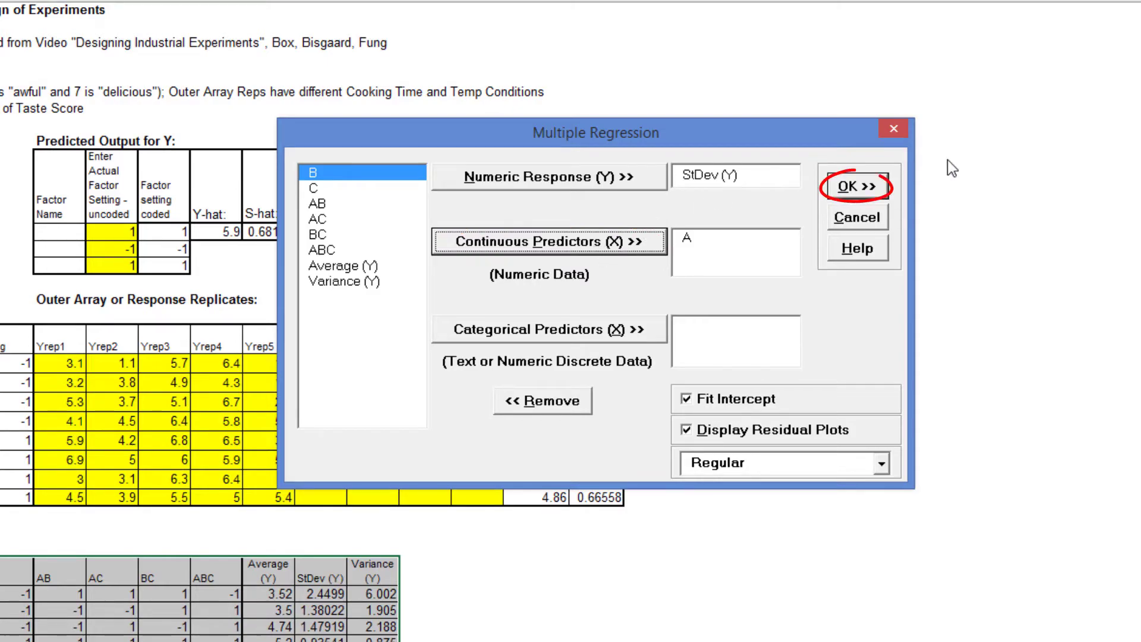
Run the StDev (Y) regression on A, yielding R-Square 61.54% with A significant at 0.0212.
left_click(882, 195)
left_click(872, 187)
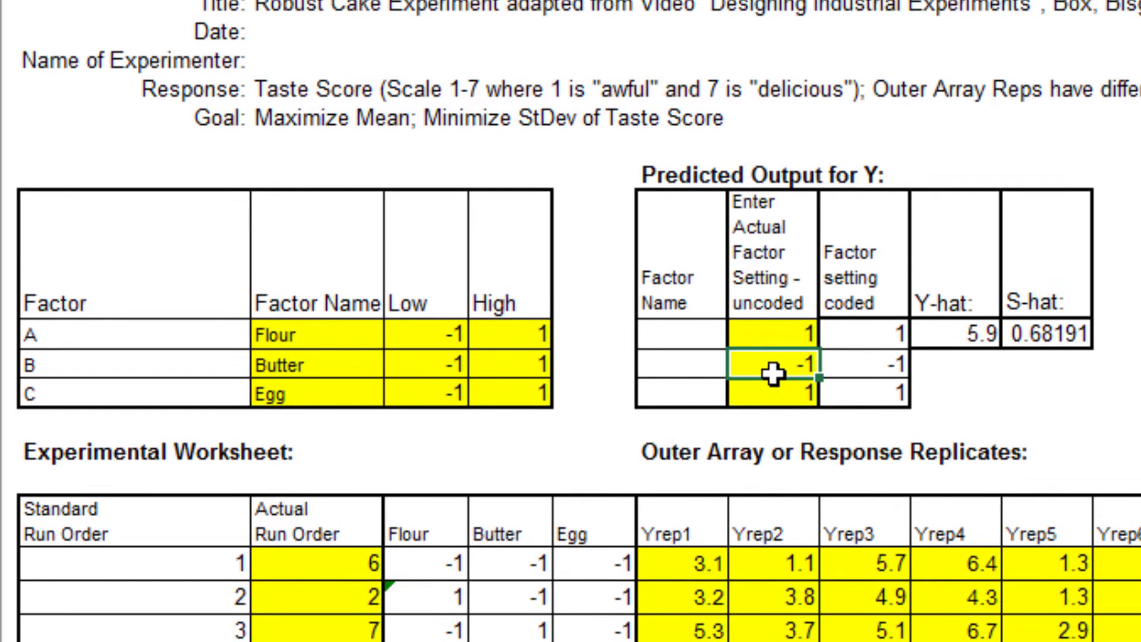
Enter 0 for the Butter and Egg uncoded settings, giving Y-hat 4.865 and S-hat 0.91578.
type("0")
key("Return")
type("0")
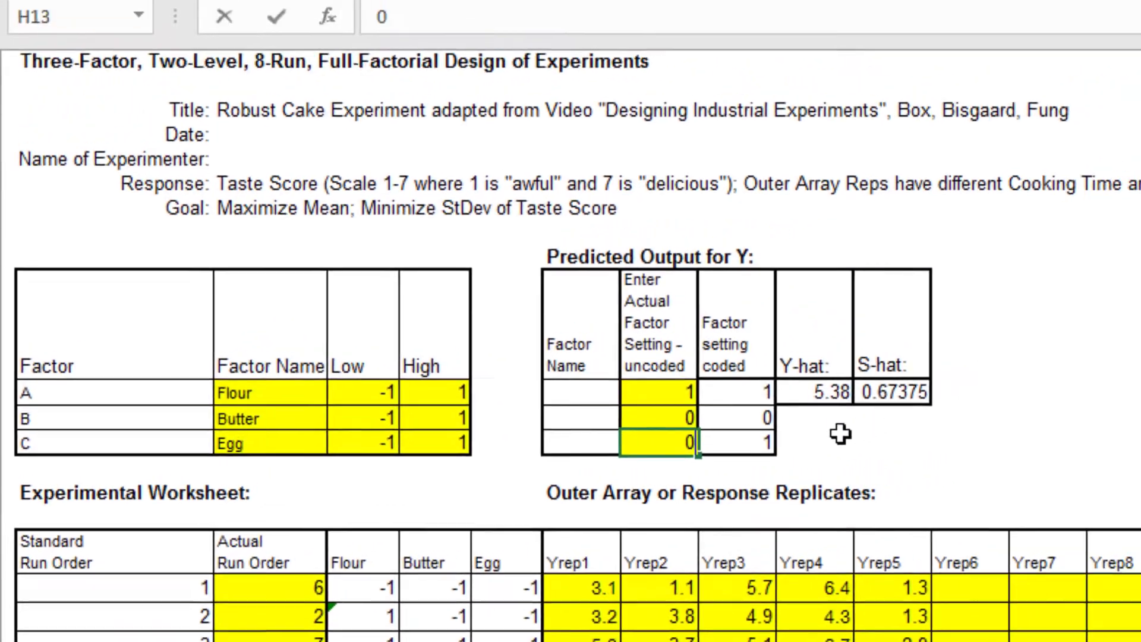
key("Tab")
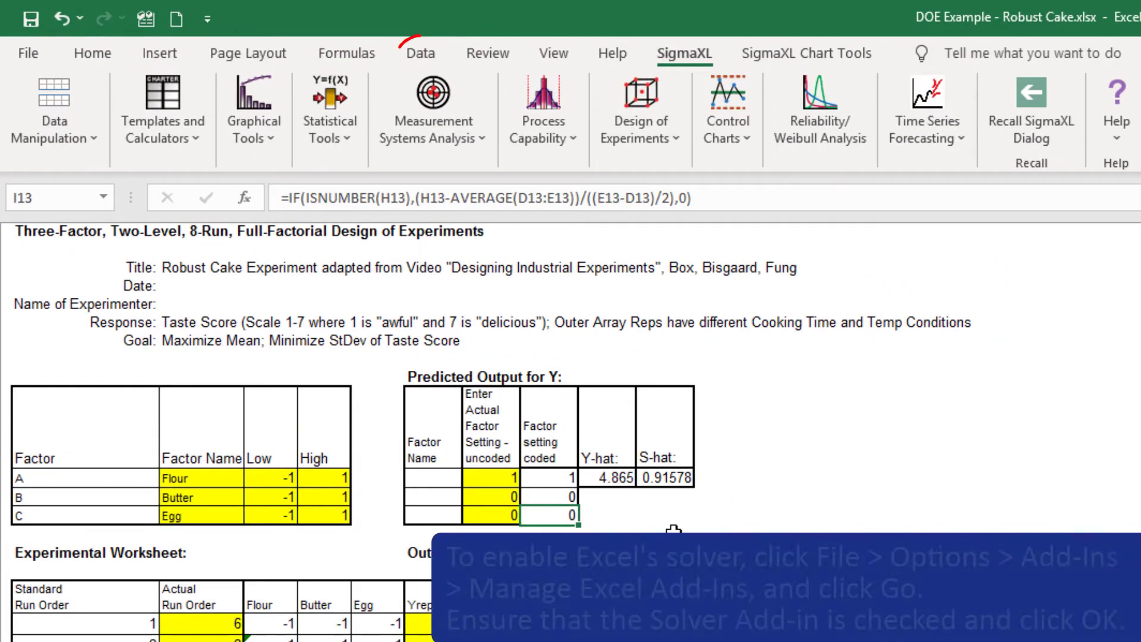
Launch Solver from the Data tab to optimise the factor settings.
key("alt+a")
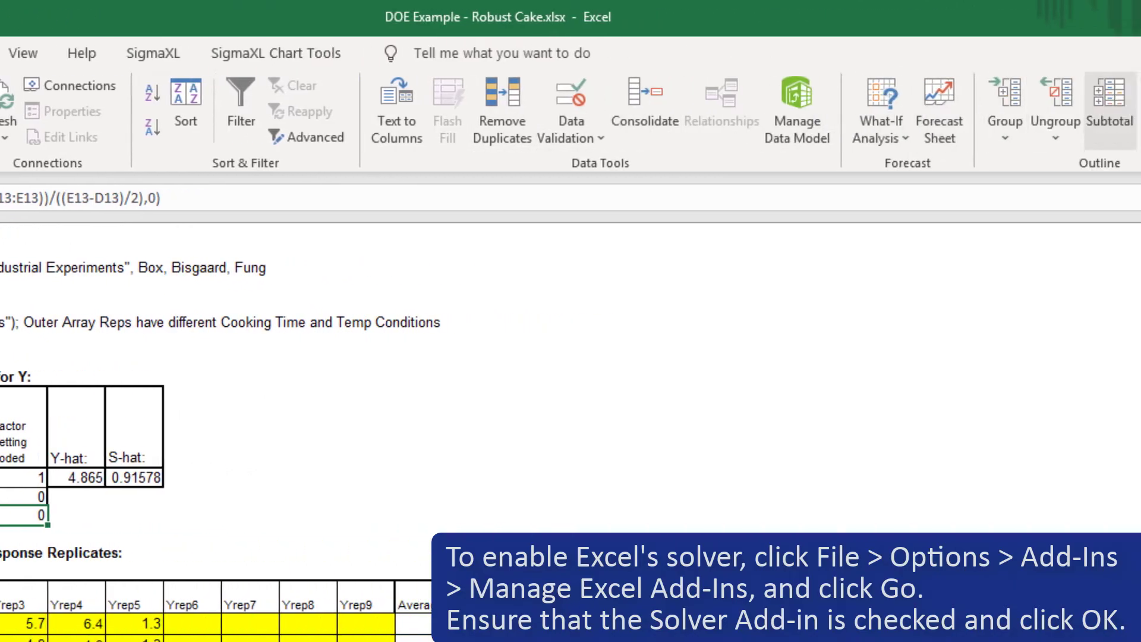
left_click(1084, 86)
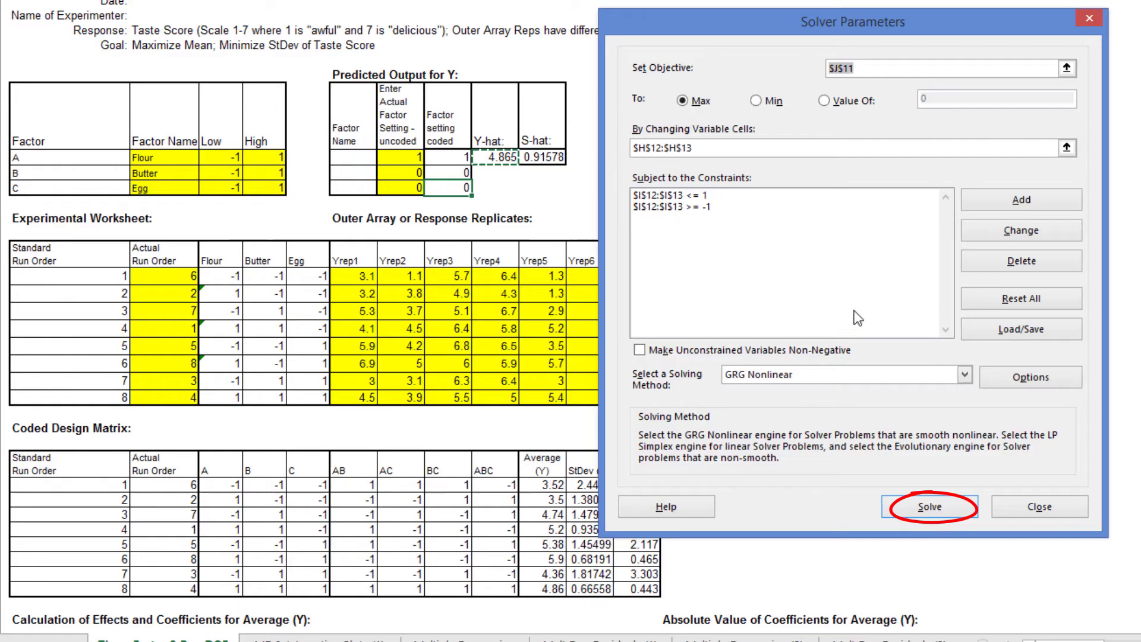
Run Solver to maximise Y-hat and keep its solution, giving Y-hat 5.9 and S-hat 0.68191.
left_click(929, 506)
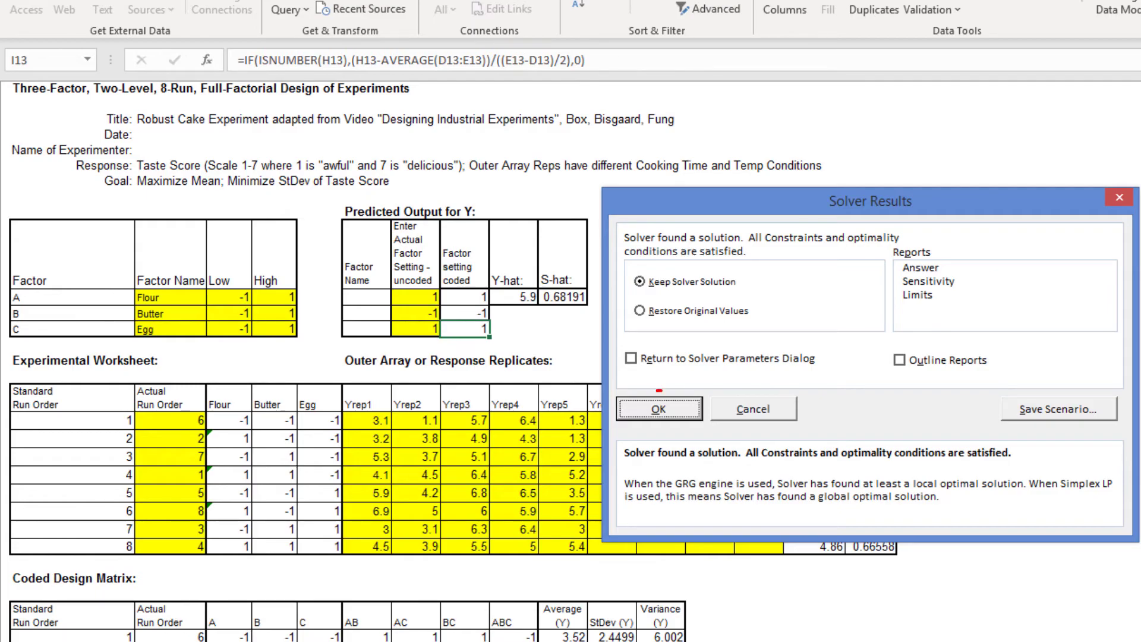
left_click(667, 415)
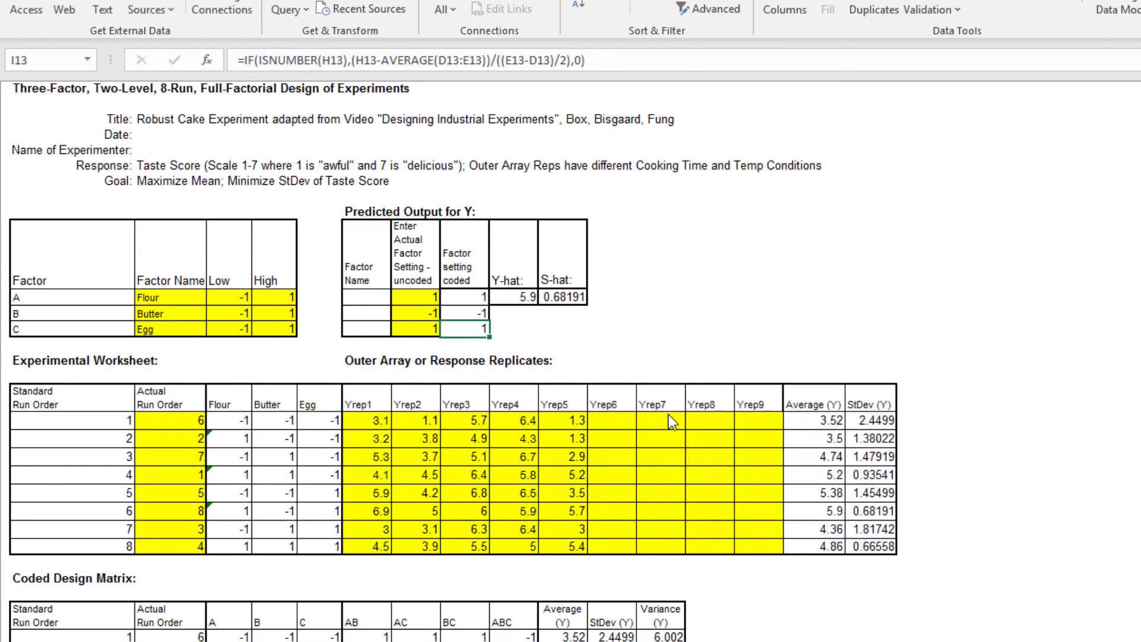